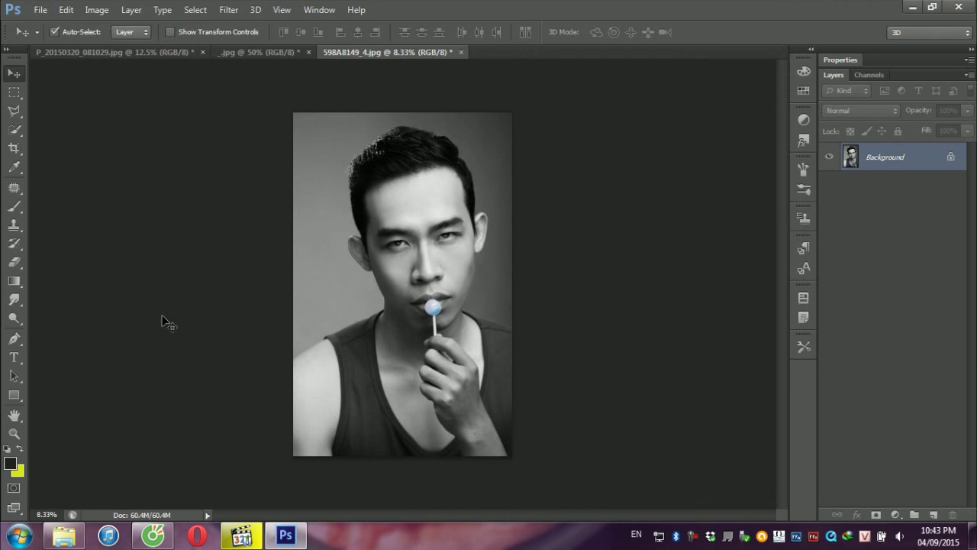
Show the _.jpg example portrait with the white signature across its lower edge.
left_click(236, 51)
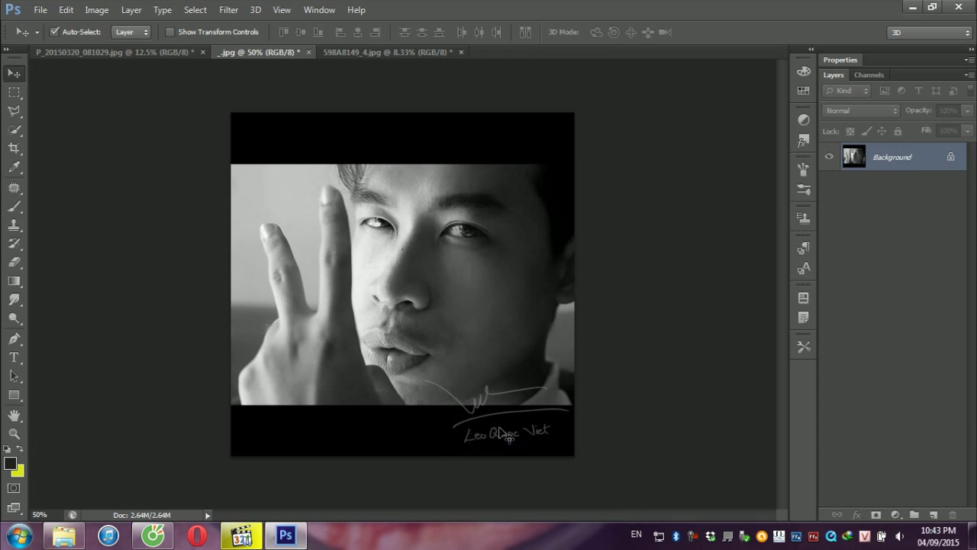
Switch to P_20150320_081029.jpg, the photo of the green-ink signature on paper.
left_click(76, 50)
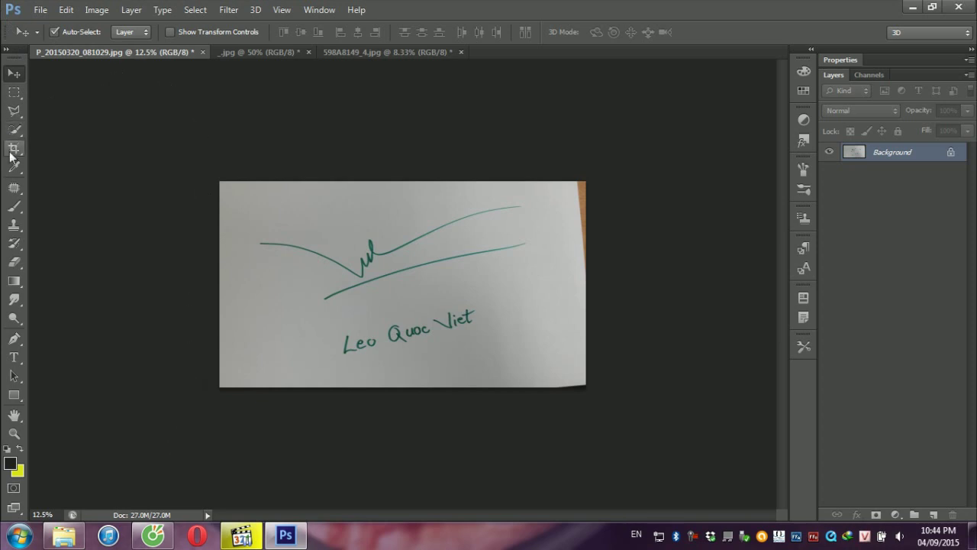
Crop the brown edges off the left and right sides of the signature photo.
left_click(12, 151)
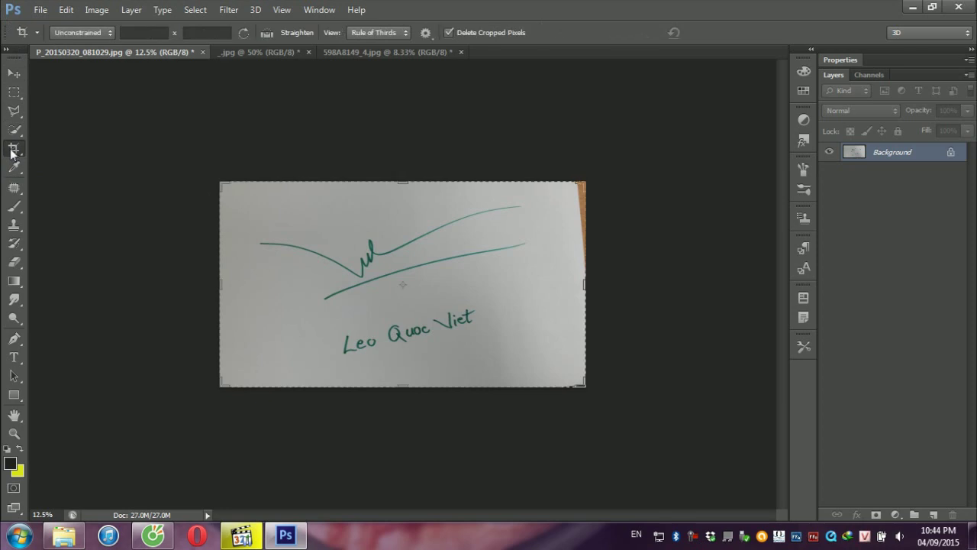
left_click_drag(584, 283, 561, 280)
left_click_drag(236, 290, 250, 289)
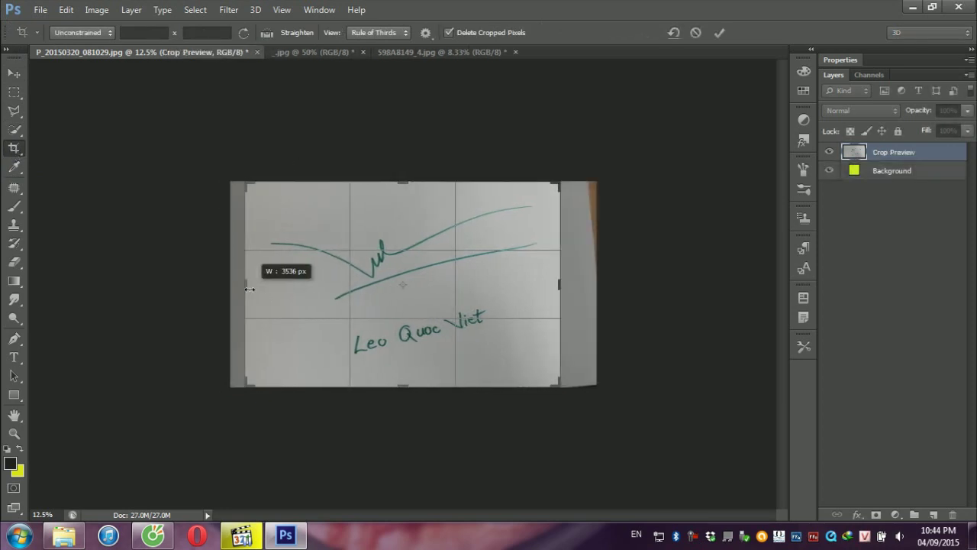
key("Return")
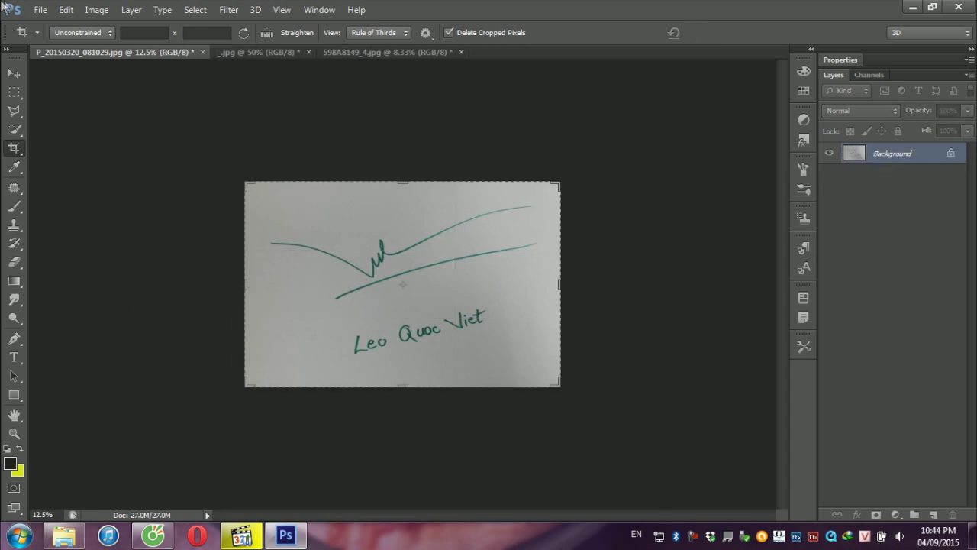
Apply Image > Auto Contrast so the paper looks whiter.
left_click(96, 9)
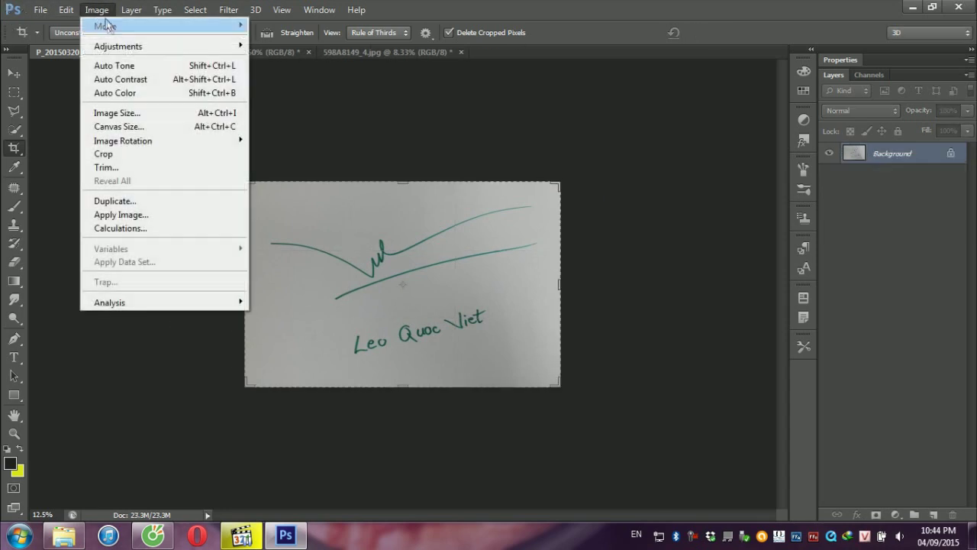
left_click(129, 80)
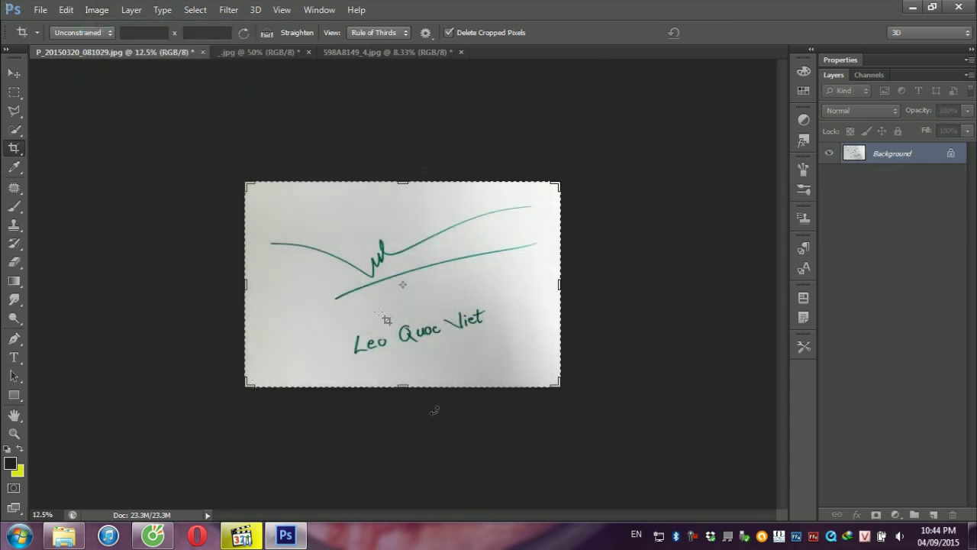
left_click(14, 74)
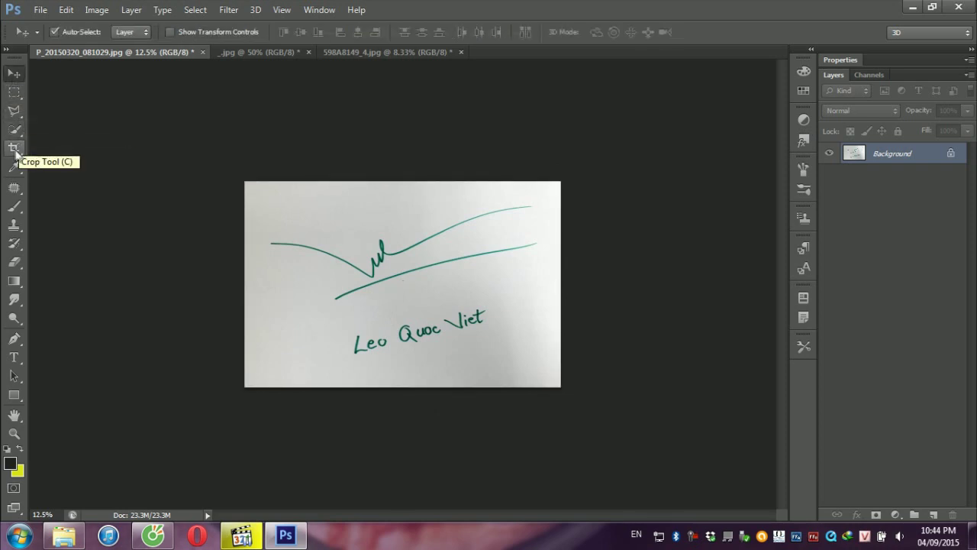
Select every green signature stroke using the Magic Wand at 25% zoom plus Select > Similar.
left_click_drag(14, 130, 46, 145)
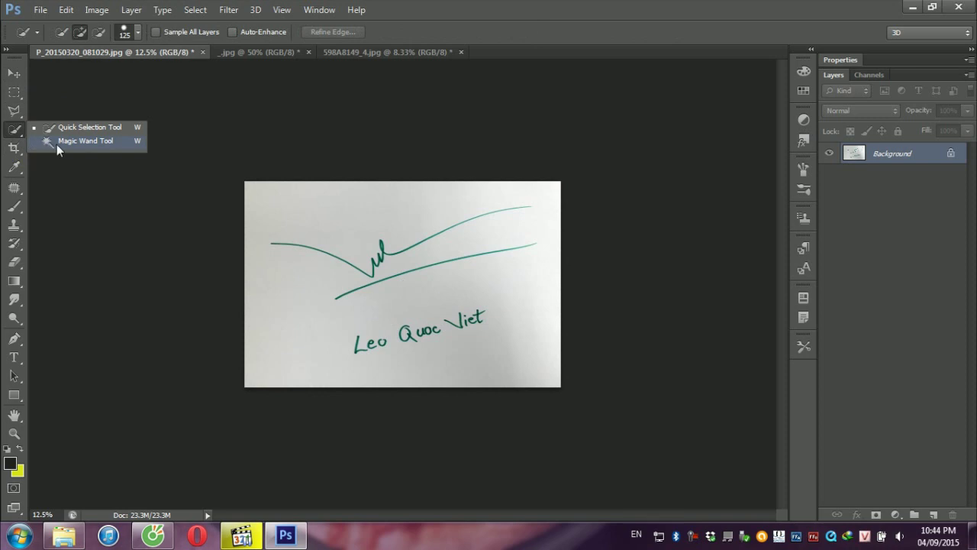
left_click(56, 144)
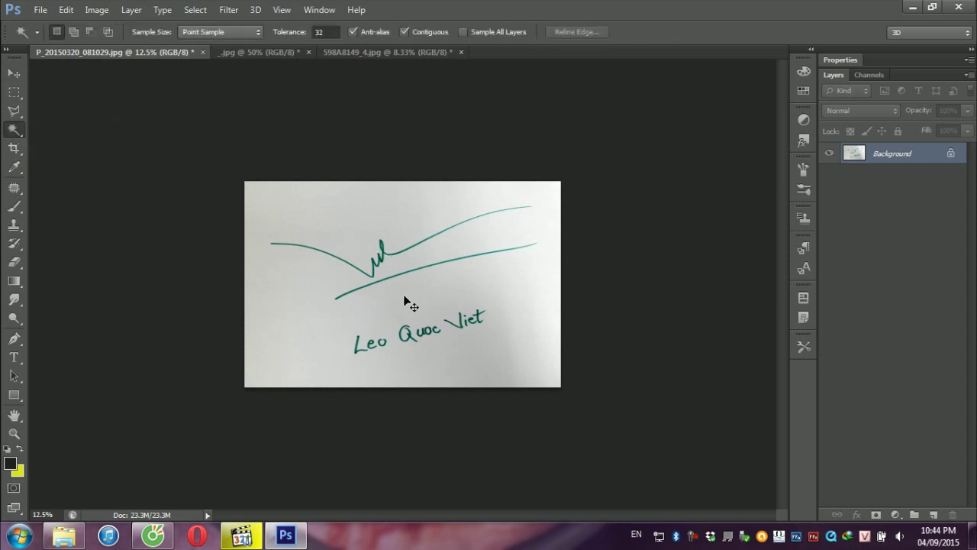
key("ctrl+plus")
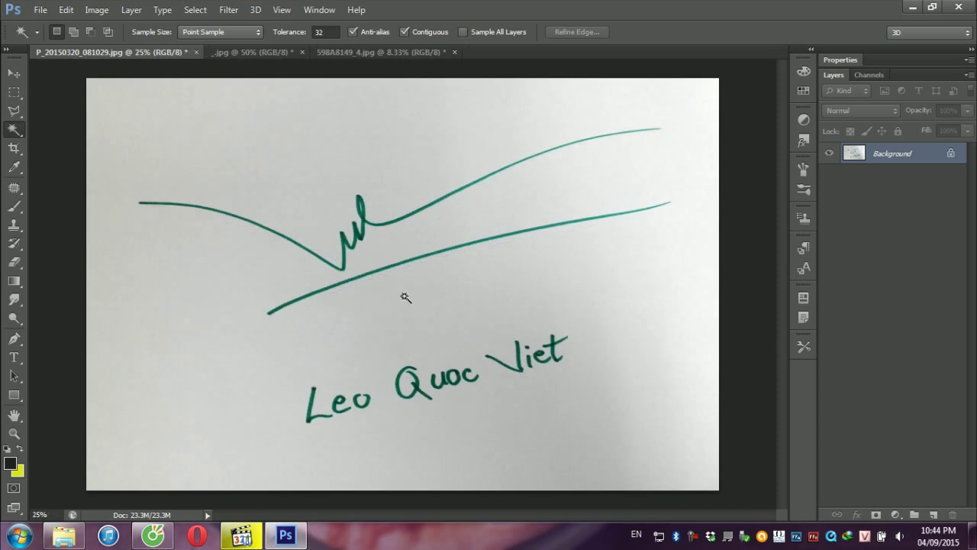
left_click(361, 220)
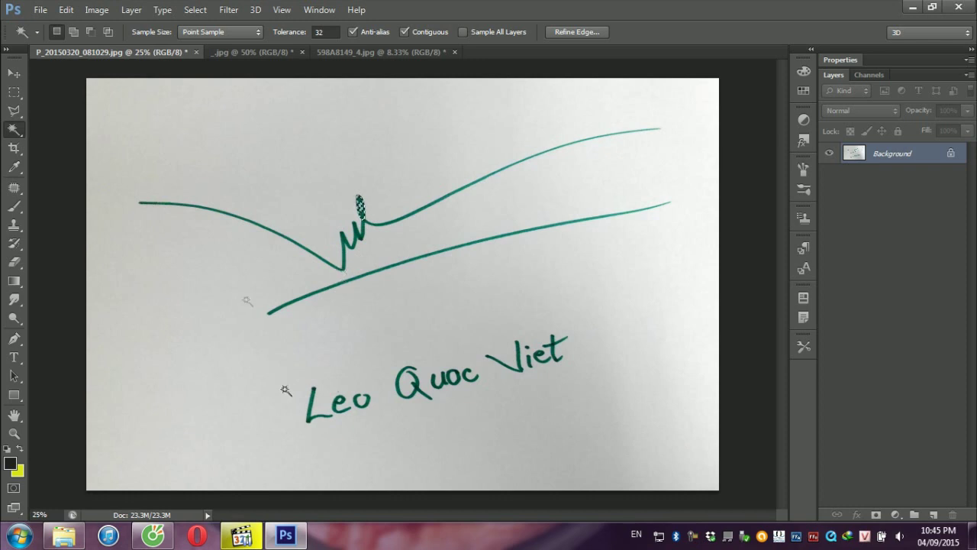
left_click(195, 9)
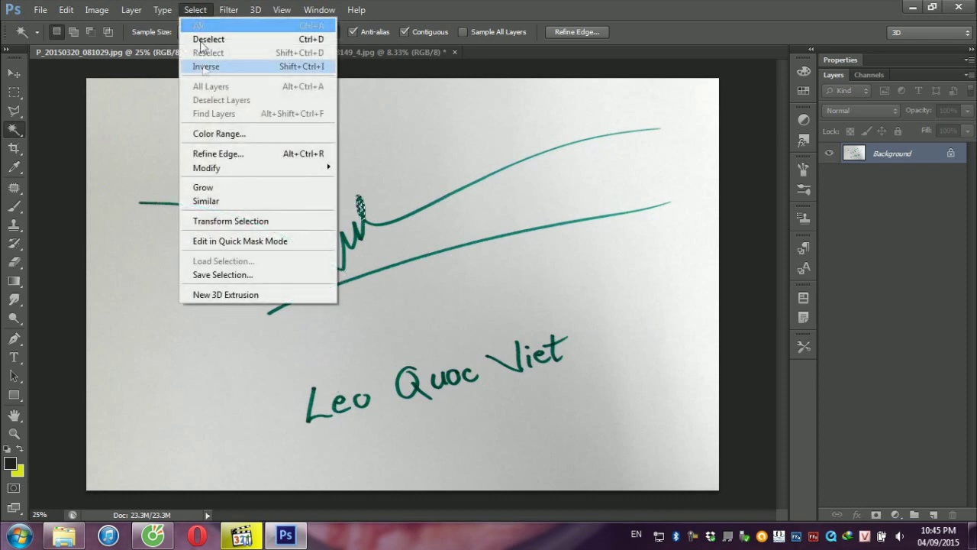
left_click(202, 201)
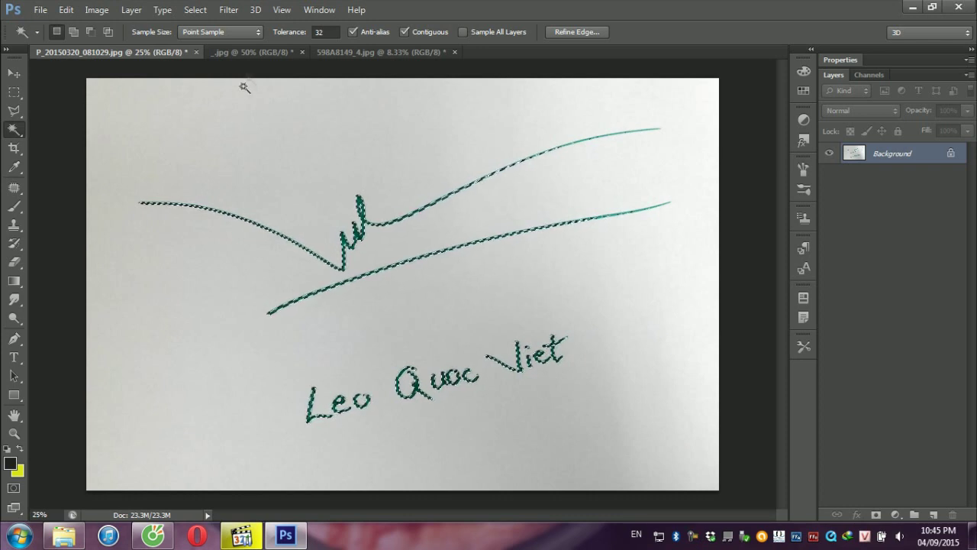
Paste the signature onto the lollipop portrait, then create a new transparent 2942 × 1645 px document.
left_click(351, 51)
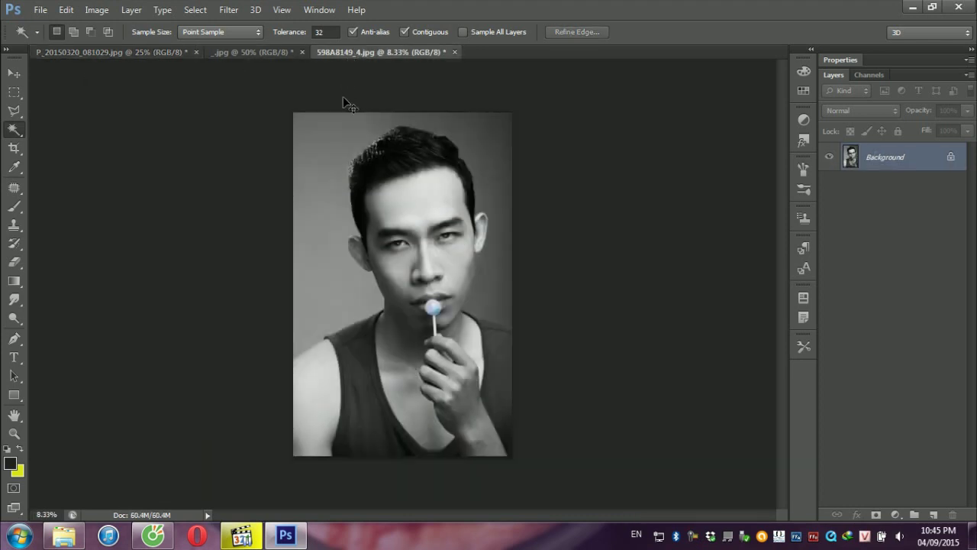
key("ctrl+v")
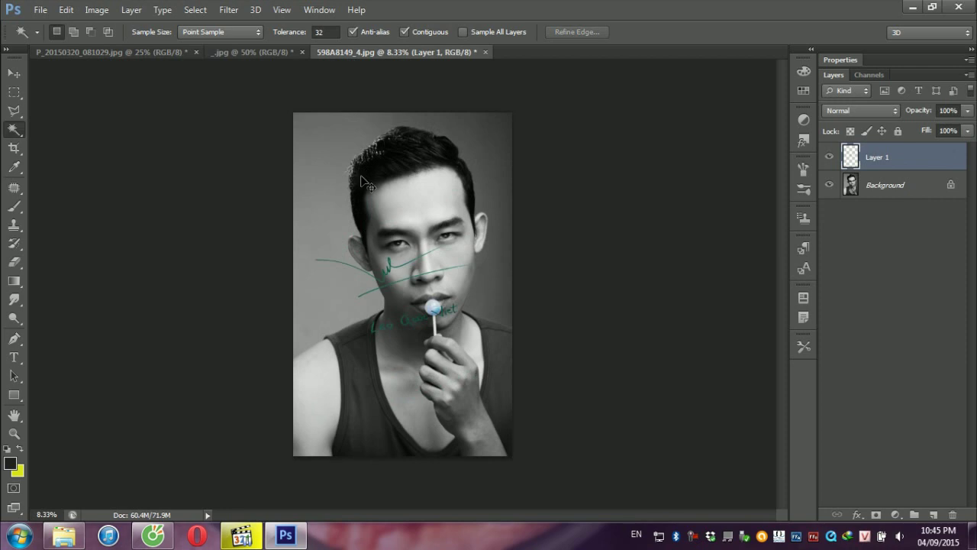
key("ctrl+n")
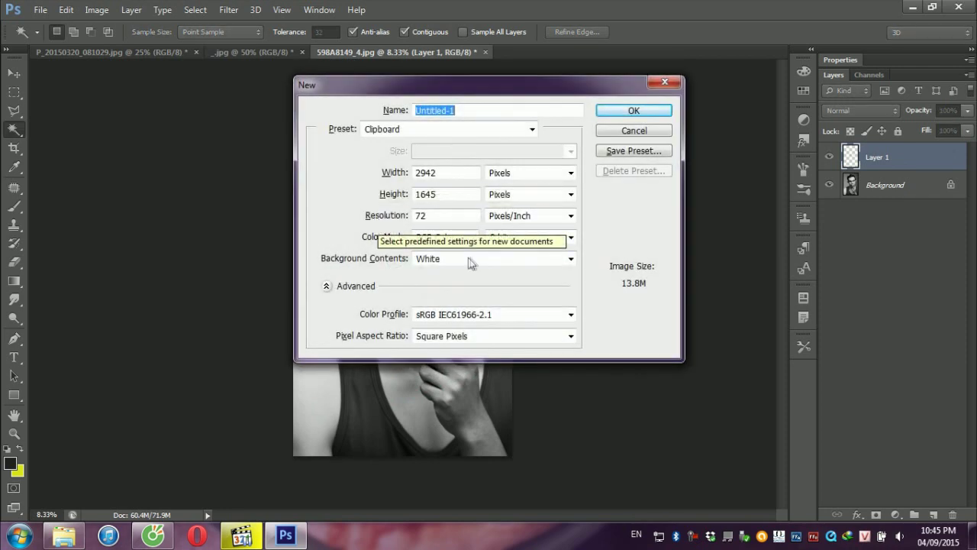
left_click(466, 258)
left_click(447, 300)
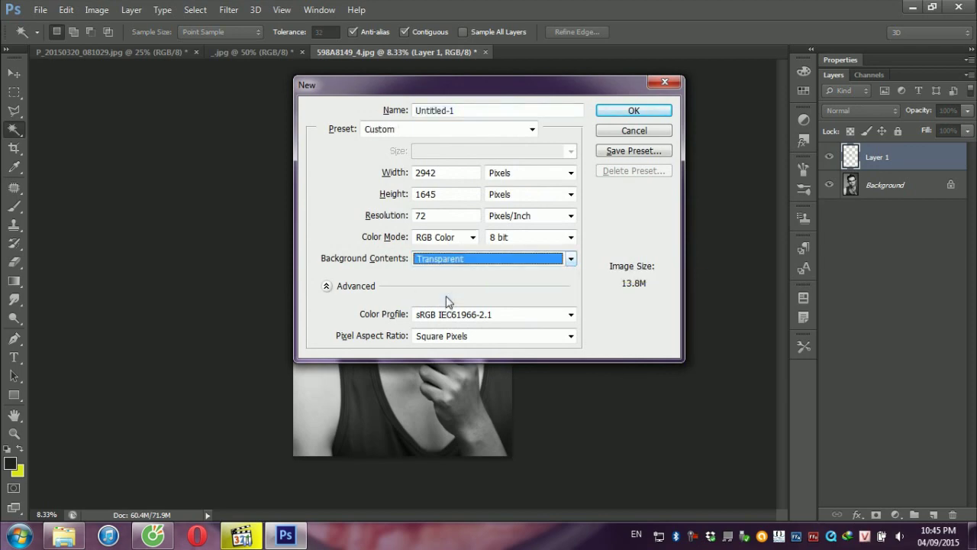
left_click(626, 112)
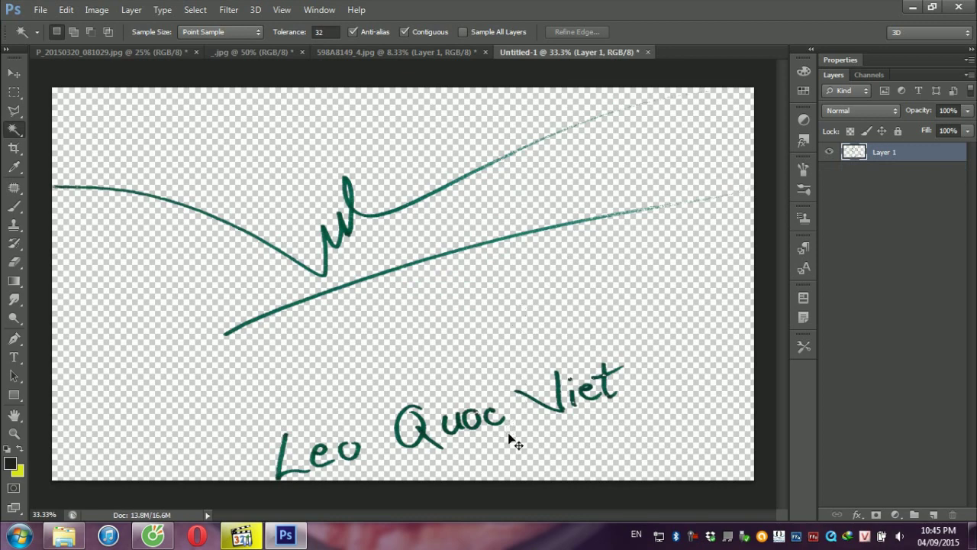
Make the signature near black with Hue/Saturation: Saturation -100, Lightness -56.
key("ctrl+u")
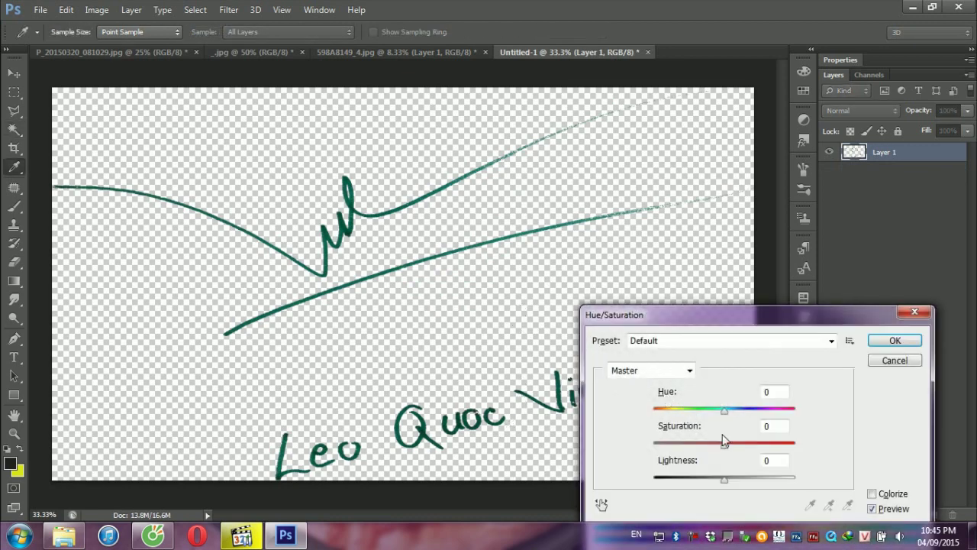
left_click(723, 445)
left_click_drag(721, 447, 635, 450)
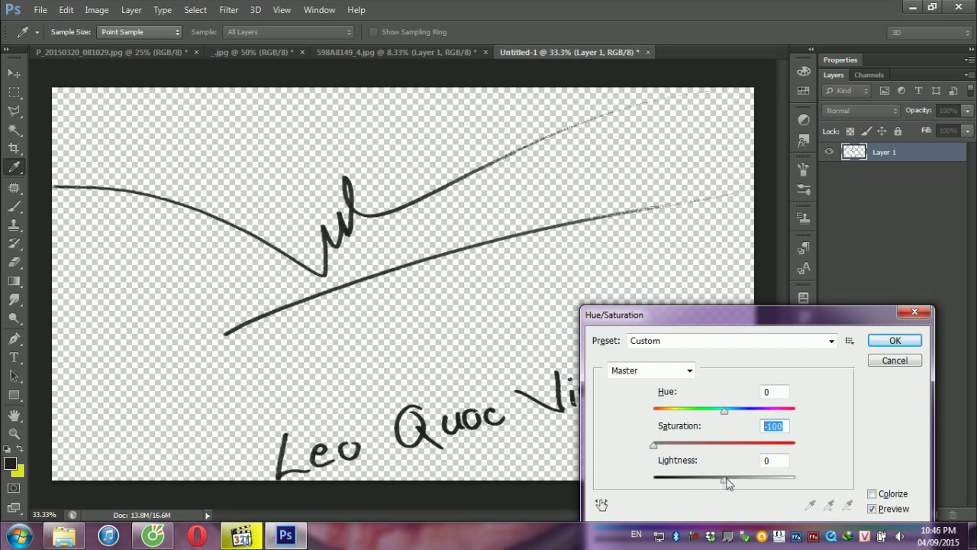
left_click_drag(724, 480, 682, 481)
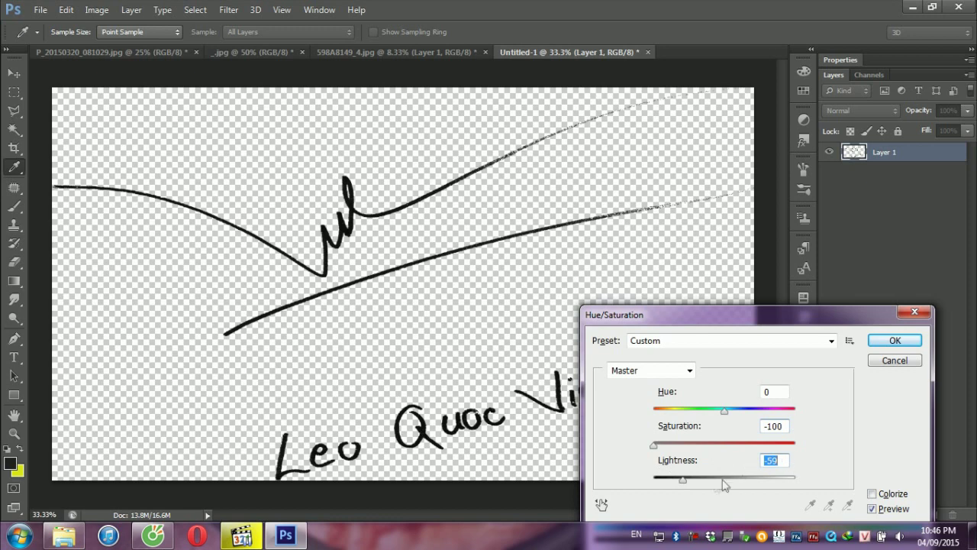
mouse_move(683, 480)
left_mouse_down()
mouse_move(659, 481)
mouse_move(687, 486)
left_mouse_up()
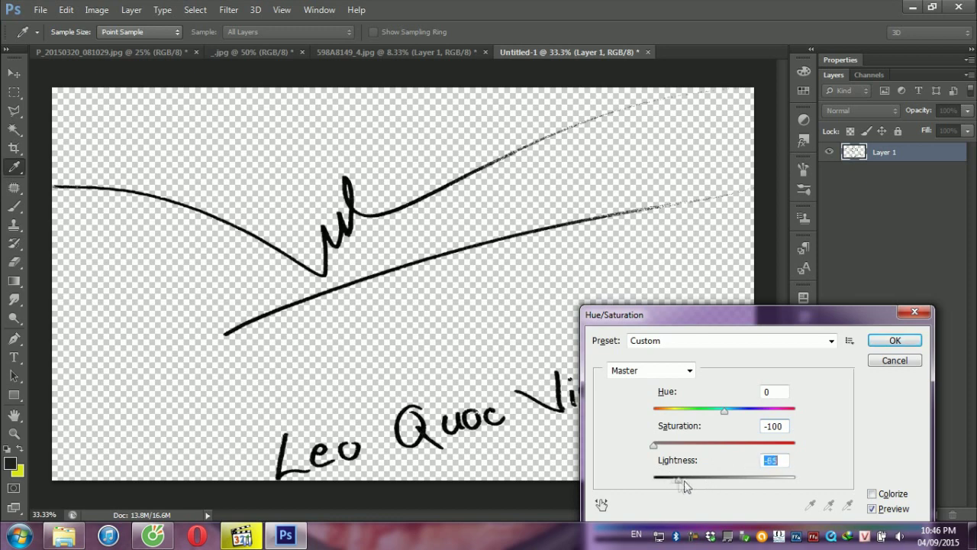
left_click(881, 341)
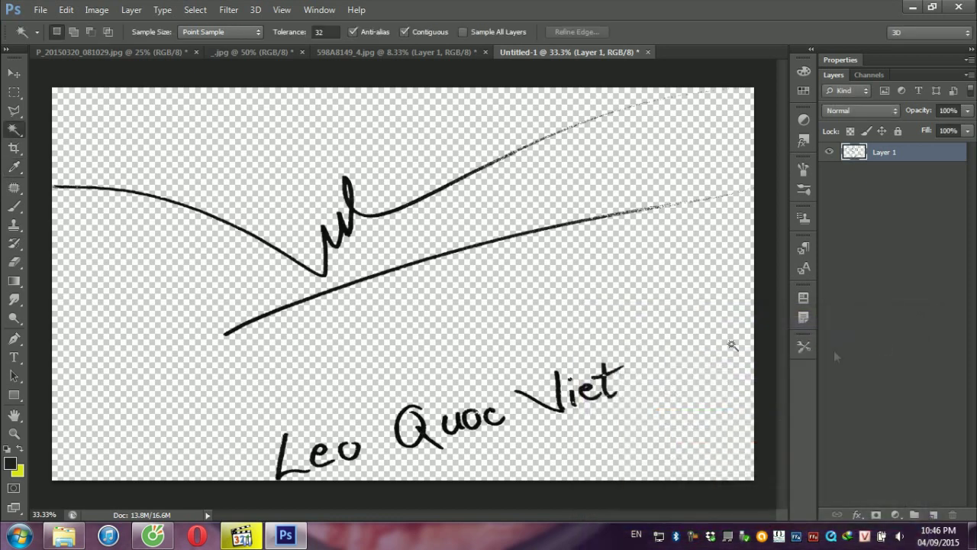
Go back to the 598A8149_4.jpg portrait document.
left_click(40, 10)
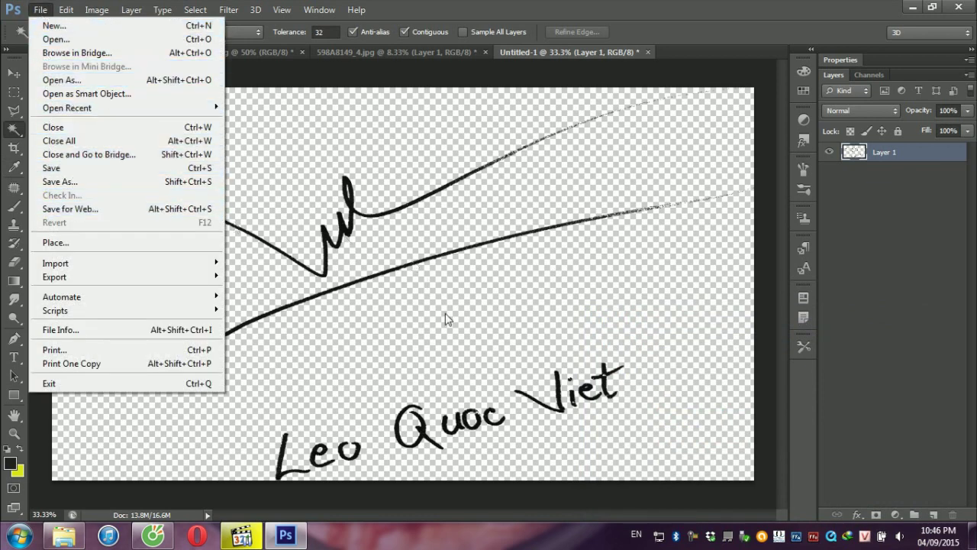
key("Escape")
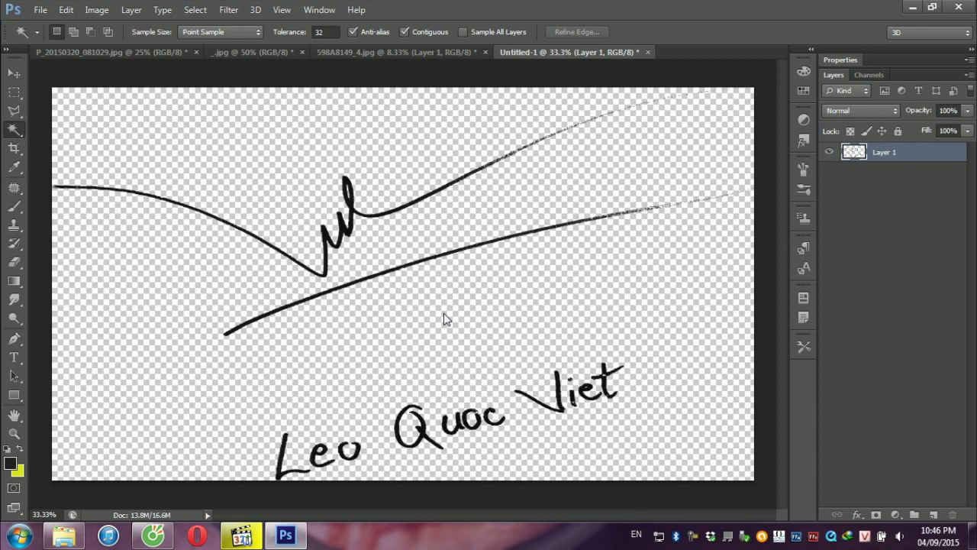
left_click(341, 54)
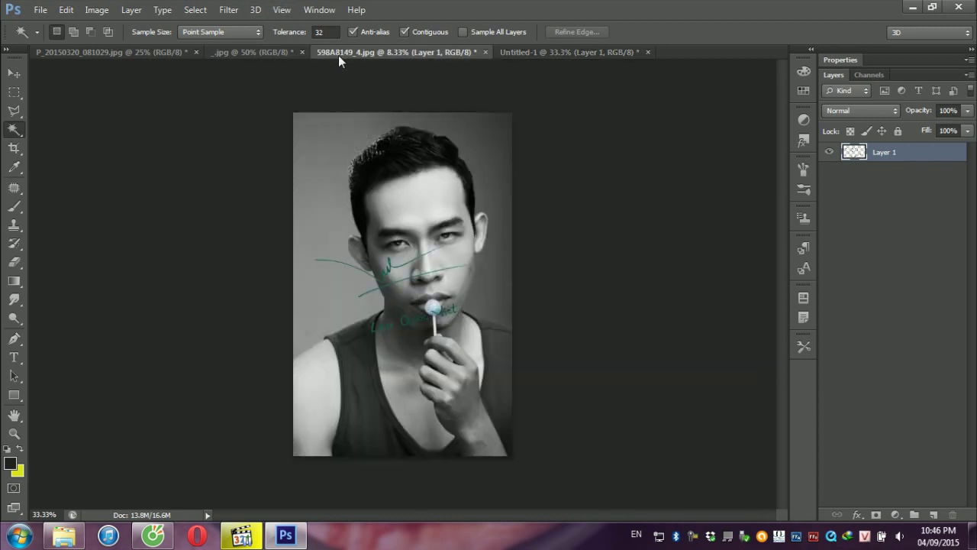
Drag the signature down onto the chest and whiten it with Saturation -100, Lightness +96.
left_click(14, 74)
mouse_move(395, 273)
left_mouse_down()
mouse_move(373, 391)
mouse_move(384, 393)
mouse_move(372, 391)
left_mouse_up()
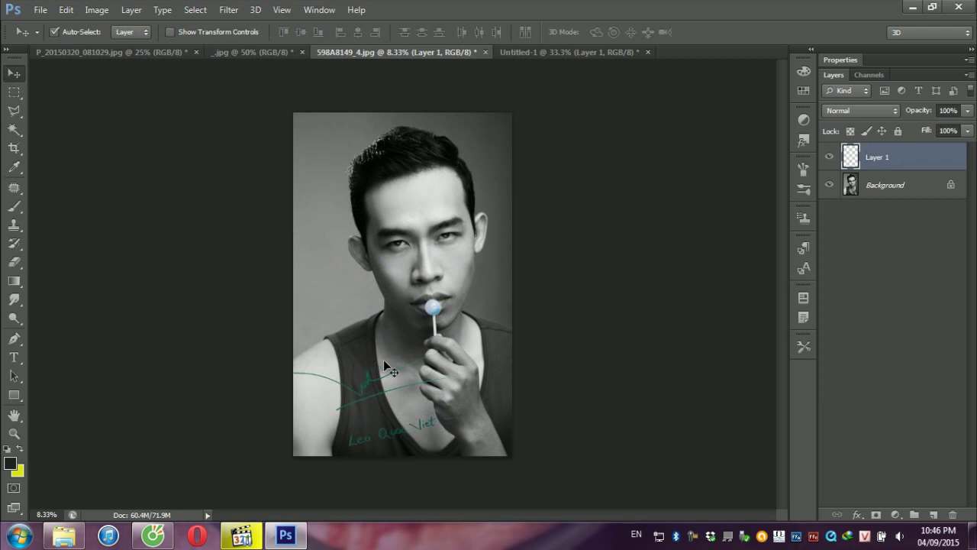
key("ctrl+u")
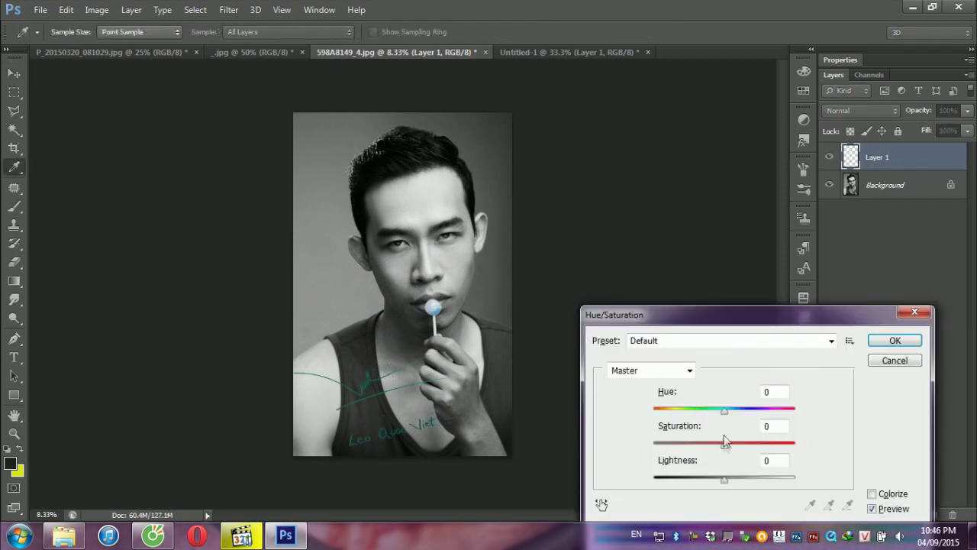
left_click_drag(726, 443, 650, 449)
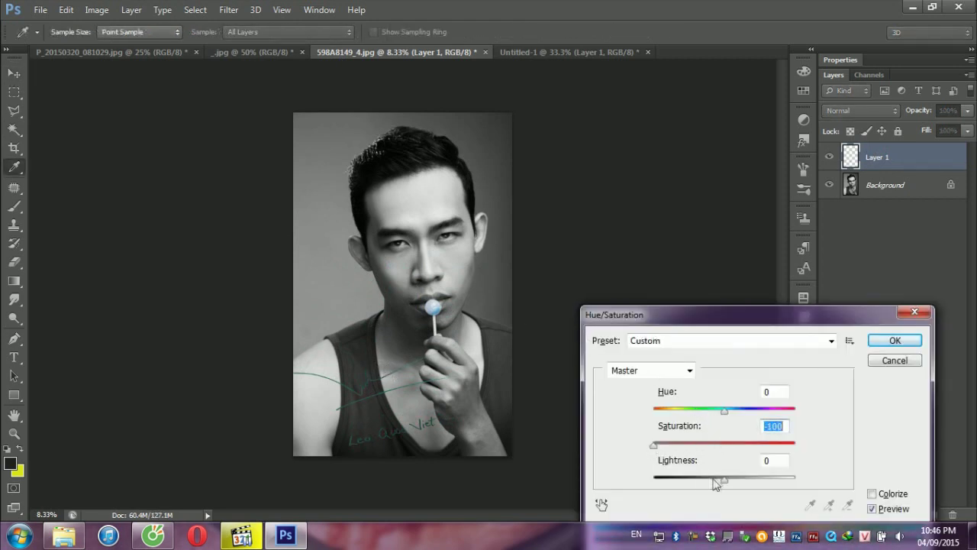
mouse_move(724, 479)
left_mouse_down()
mouse_move(646, 492)
mouse_move(682, 481)
mouse_move(794, 485)
left_mouse_up()
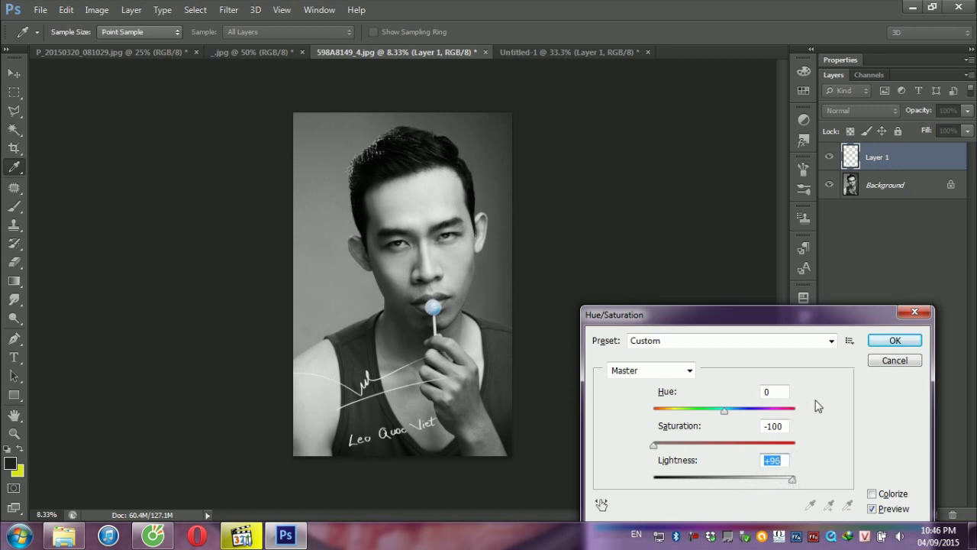
left_click(897, 343)
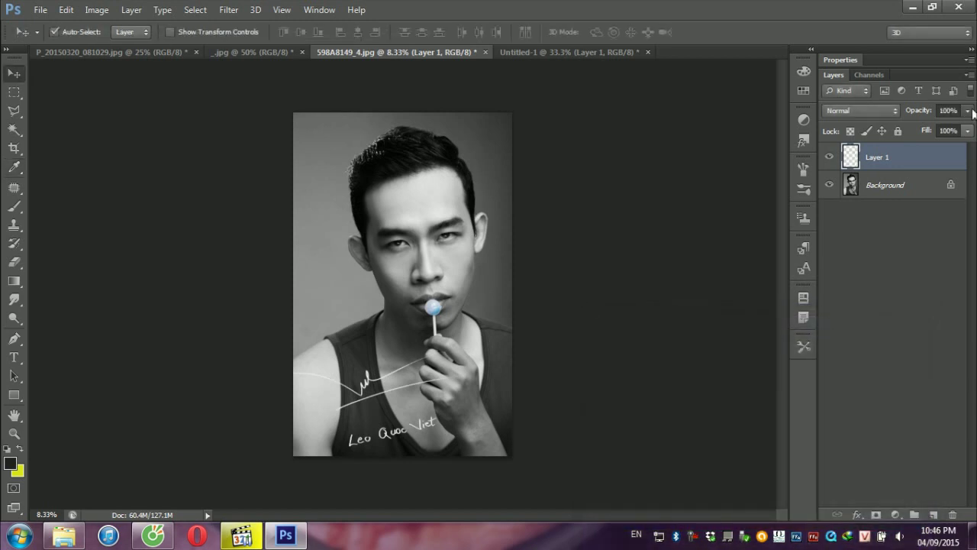
Lower Layer 1's opacity slightly, from 100% to 99%.
left_click(967, 110)
mouse_move(965, 127)
left_mouse_down()
mouse_move(952, 129)
mouse_move(967, 132)
left_mouse_up()
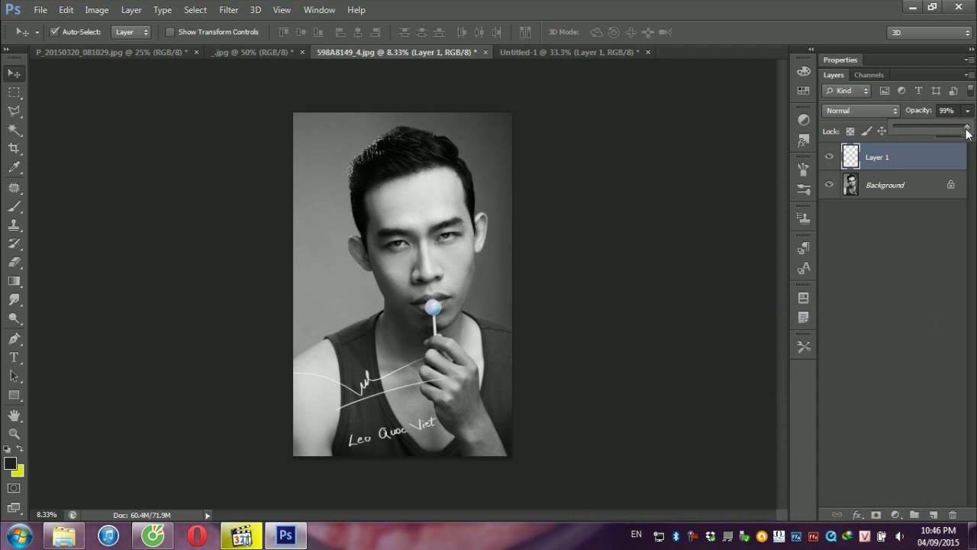